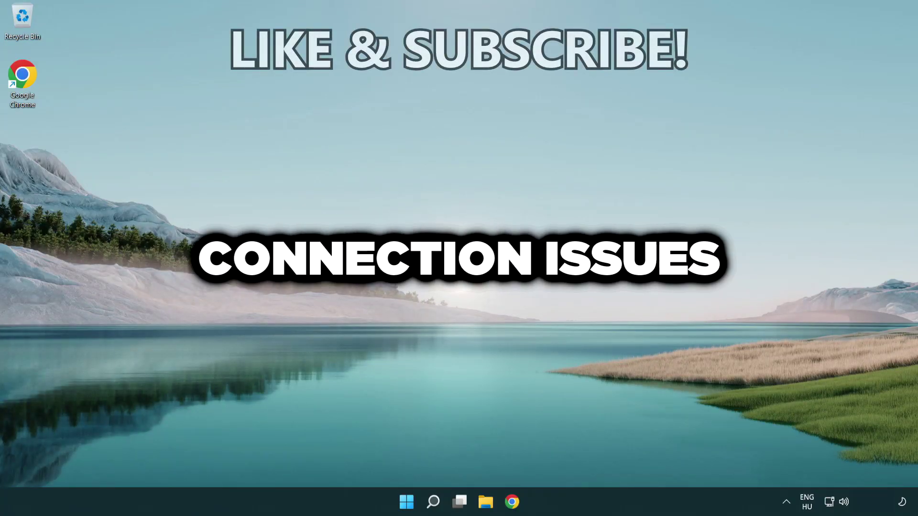
- Search for cmd and run Command Prompt as administrator
left_click(433, 507)
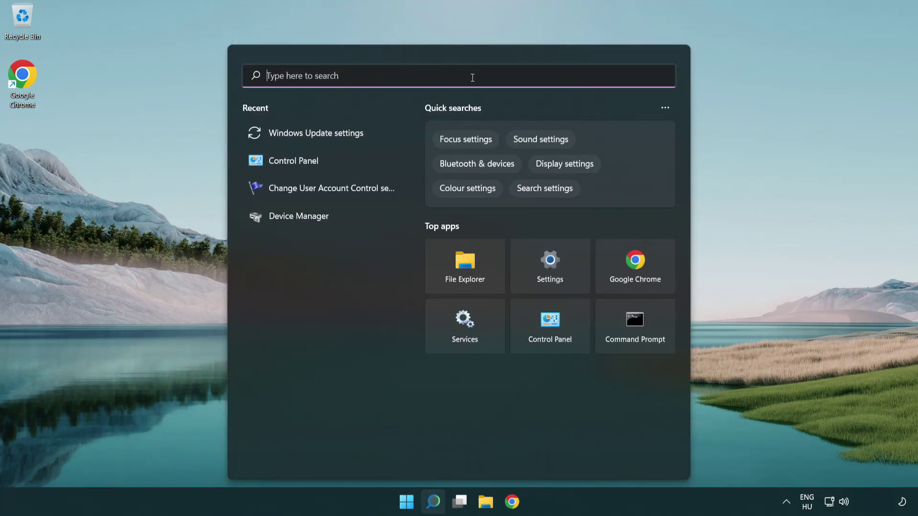
type("cmd")
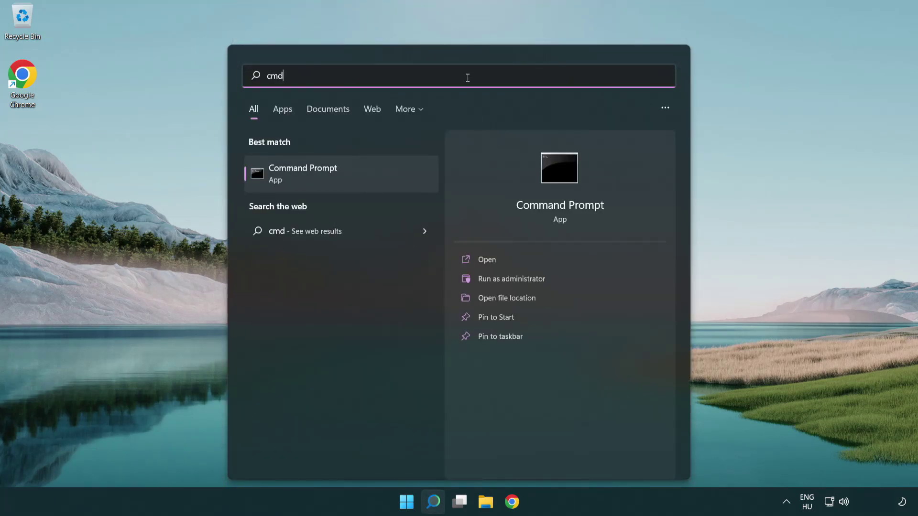
right_click(374, 171)
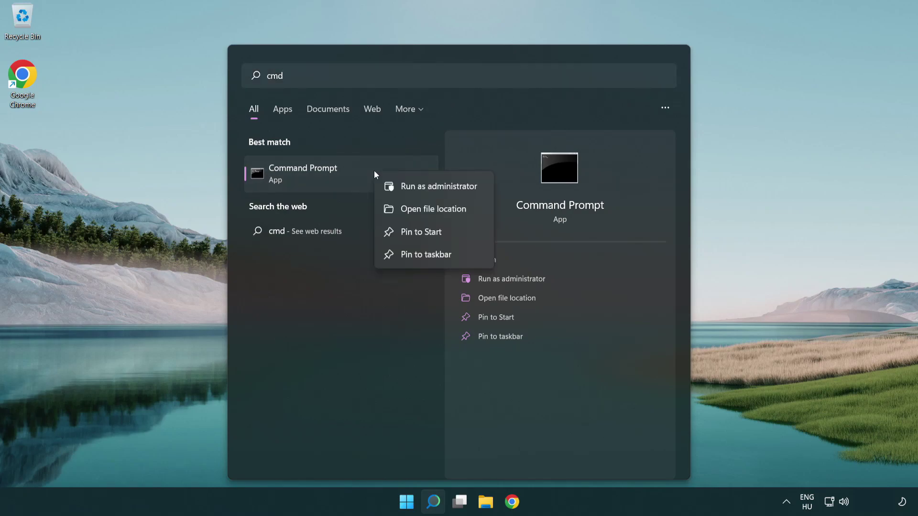
left_click(444, 188)
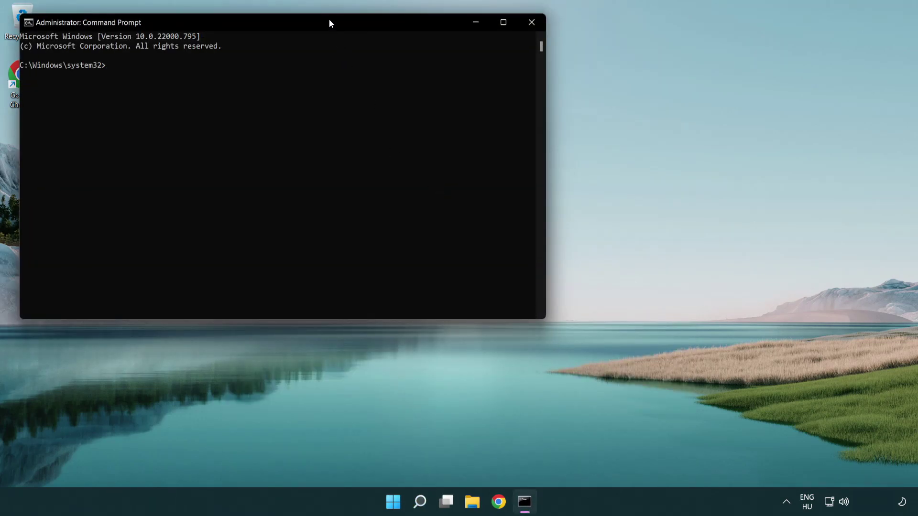
- Flush the DNS resolver cache with ipconfig /flushdns
left_click_drag(329, 19, 497, 106)
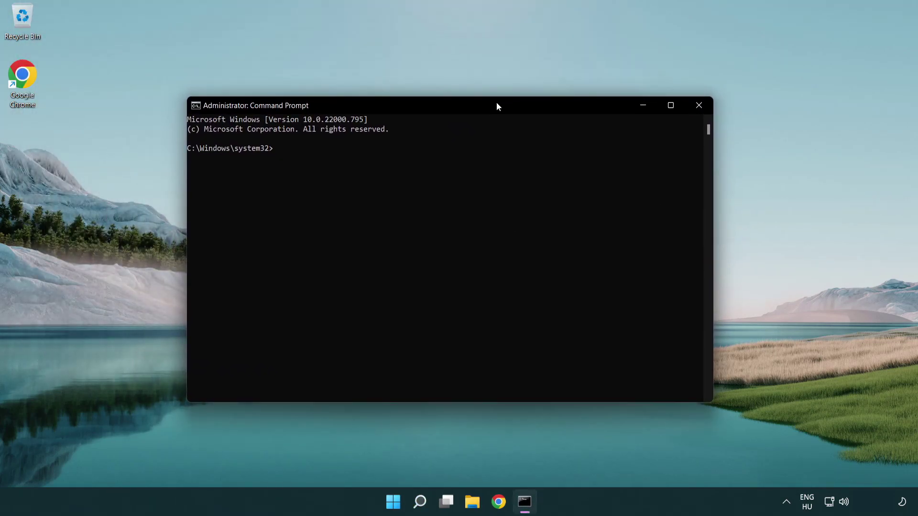
type("i")
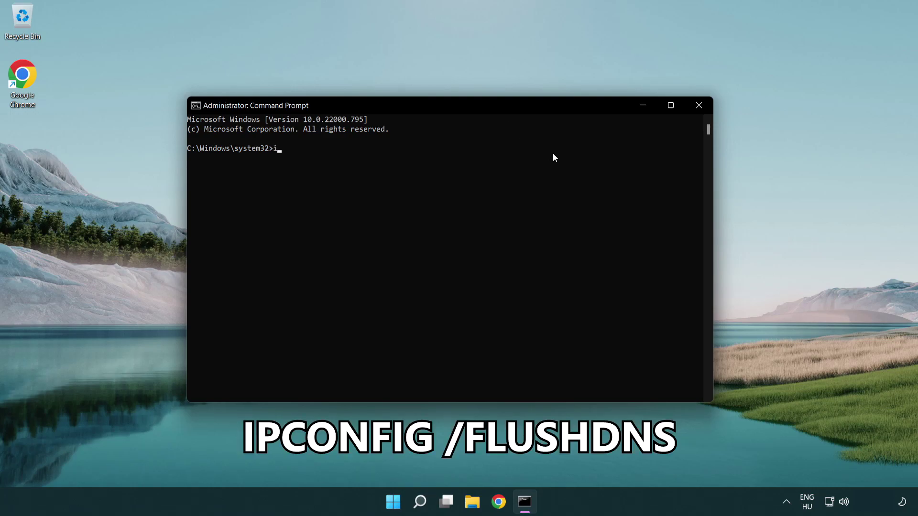
type("pconfig /flushdns")
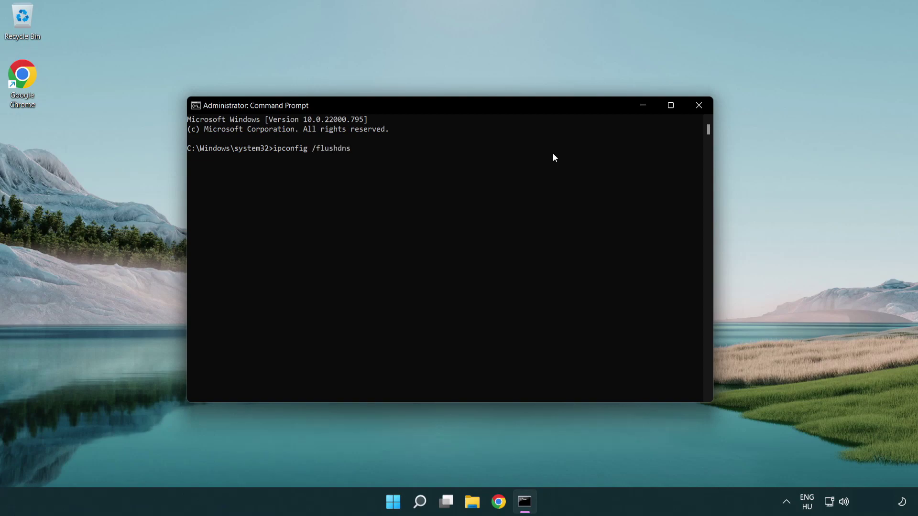
key("Return")
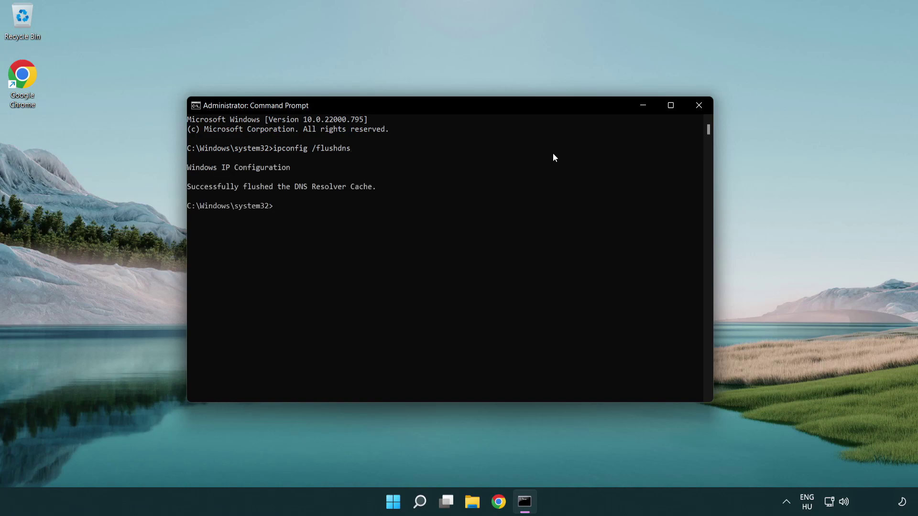
- Reset the Winsock catalog with netsh winsock reset, then enter exit
type("net")
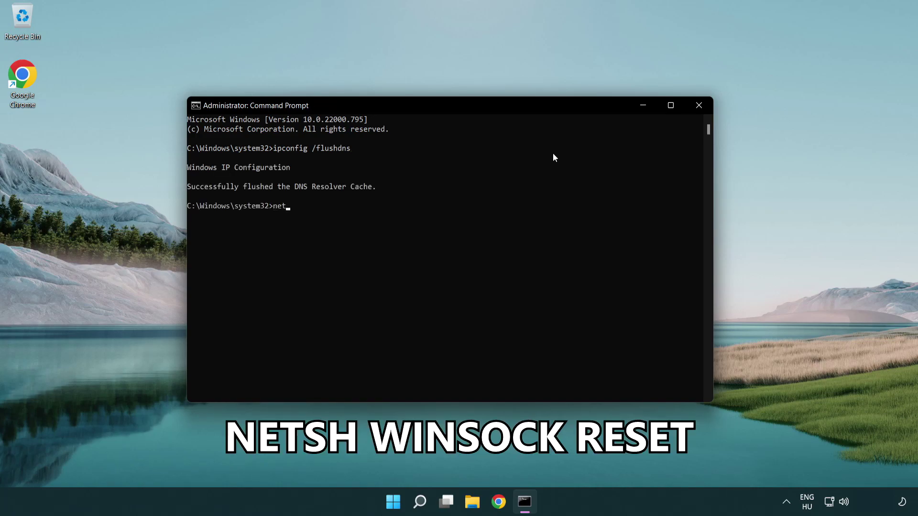
type("sh winsock reset")
key("Return")
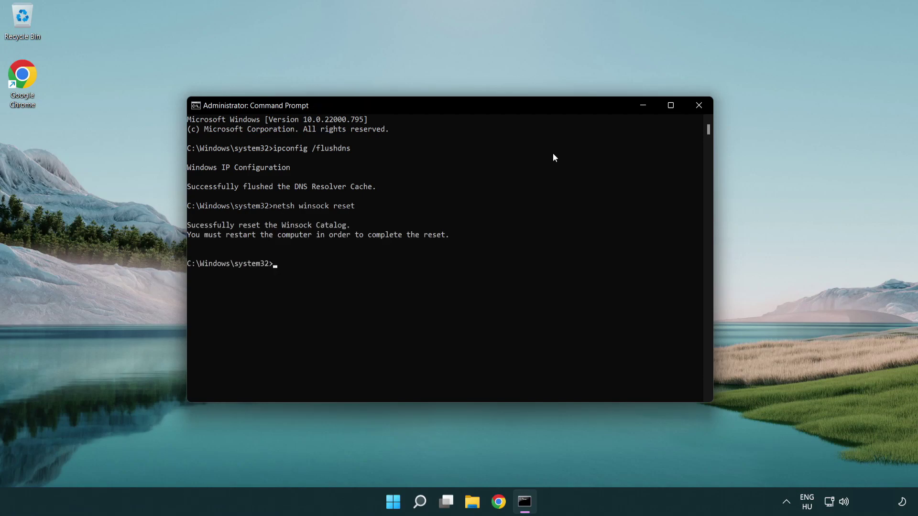
type("exit")
- Close Command Prompt and reach Advanced network settings from the tray network icon
key("Return")
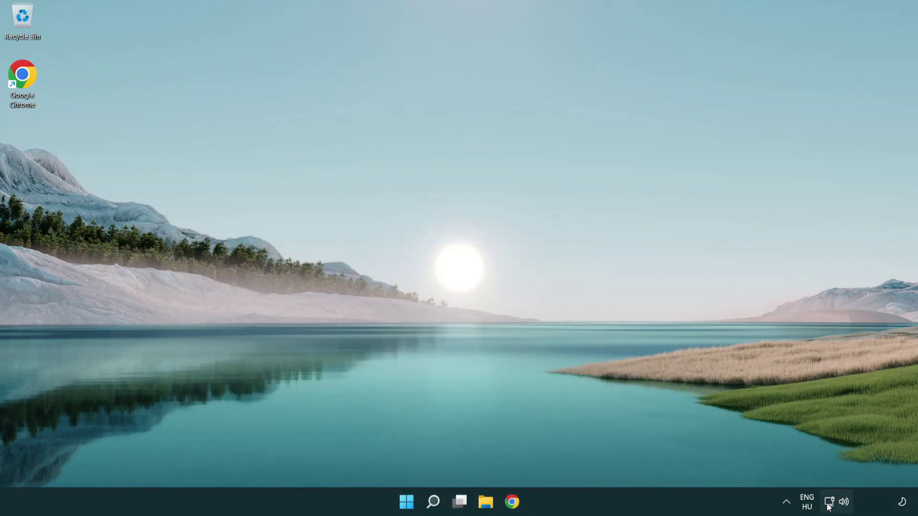
right_click(833, 506)
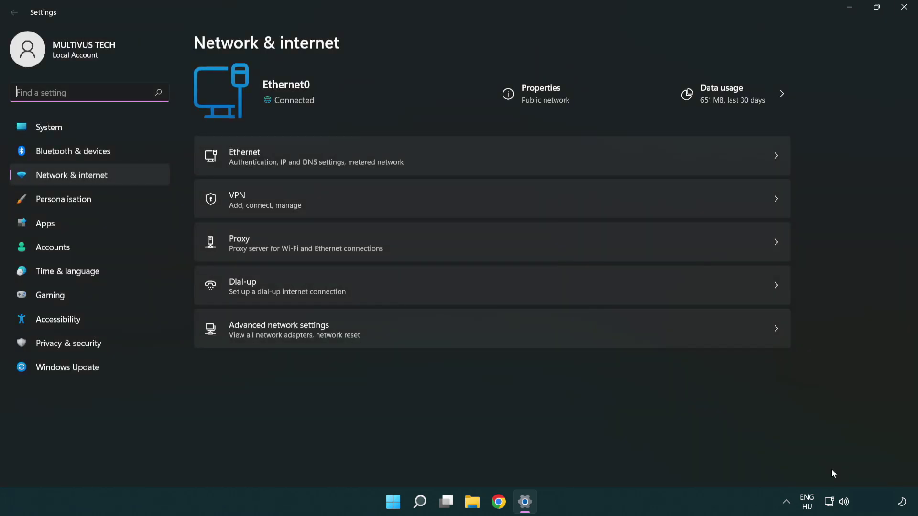
left_click(494, 337)
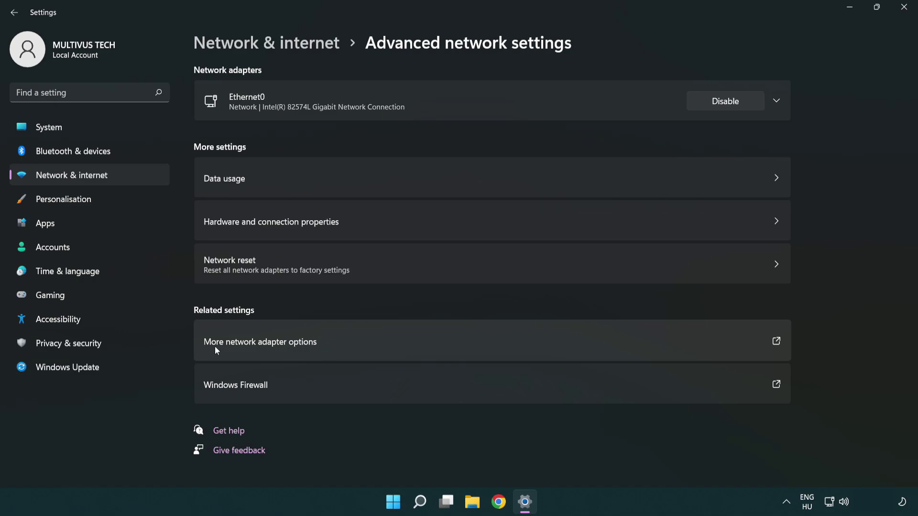
- Open Ethernet0 Properties in Network Connections and select Internet Protocol Version 4 (TCP/IPv4)
left_click(281, 346)
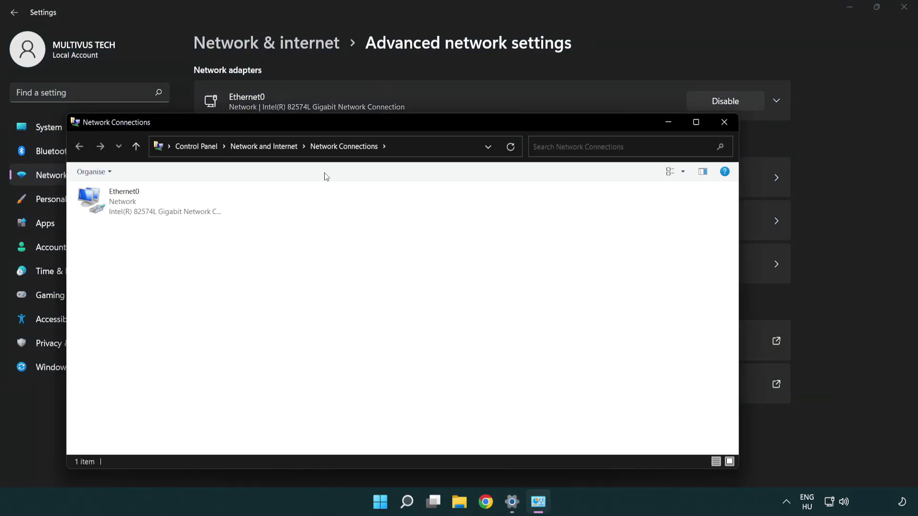
left_click_drag(340, 125, 400, 73)
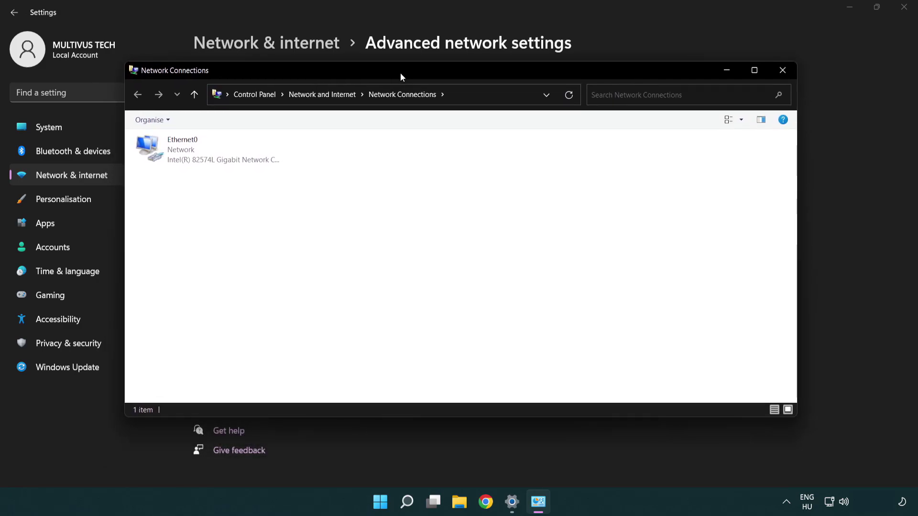
left_click(186, 155)
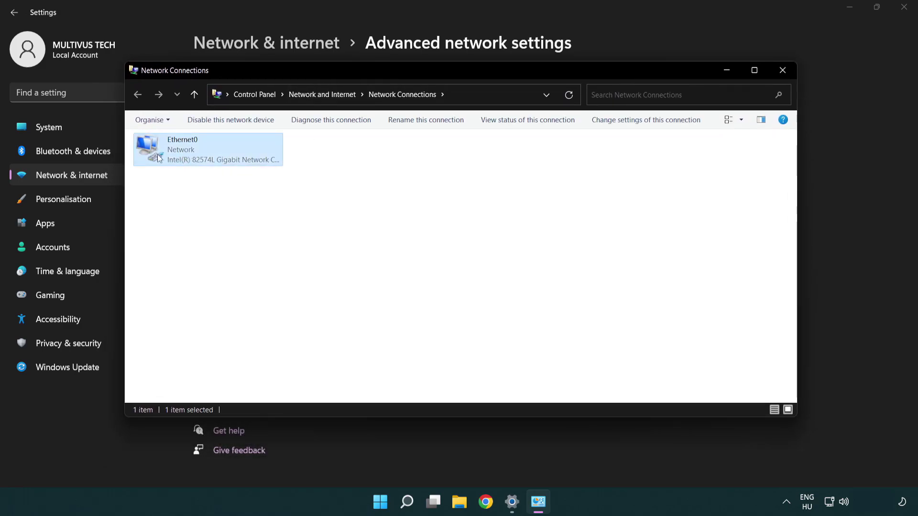
right_click(207, 150)
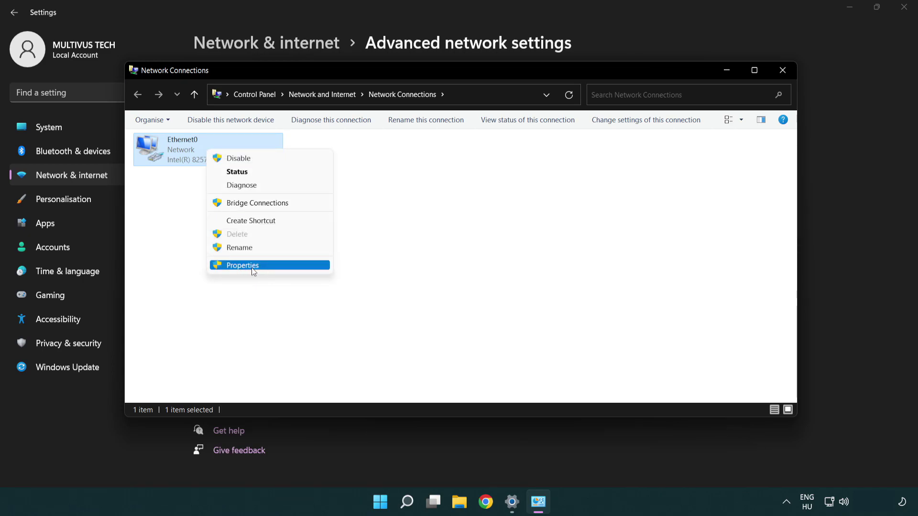
left_click(279, 266)
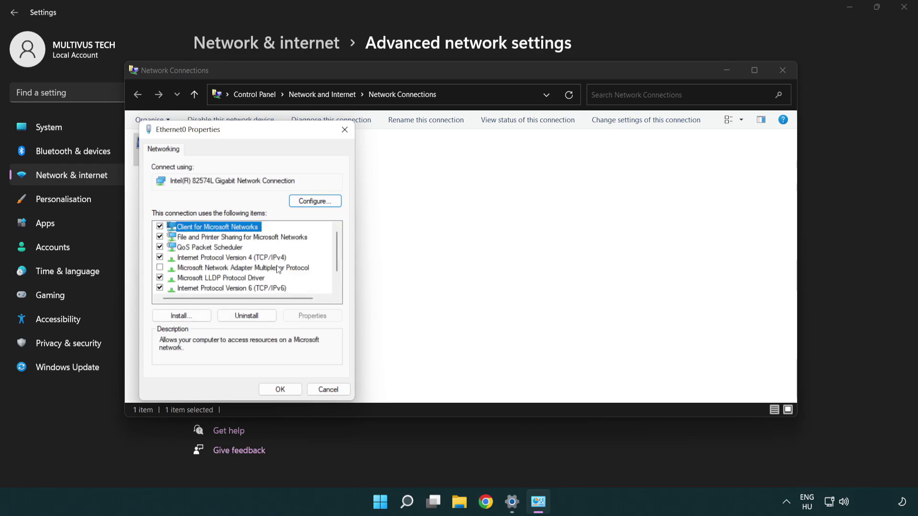
left_click_drag(236, 139, 446, 125)
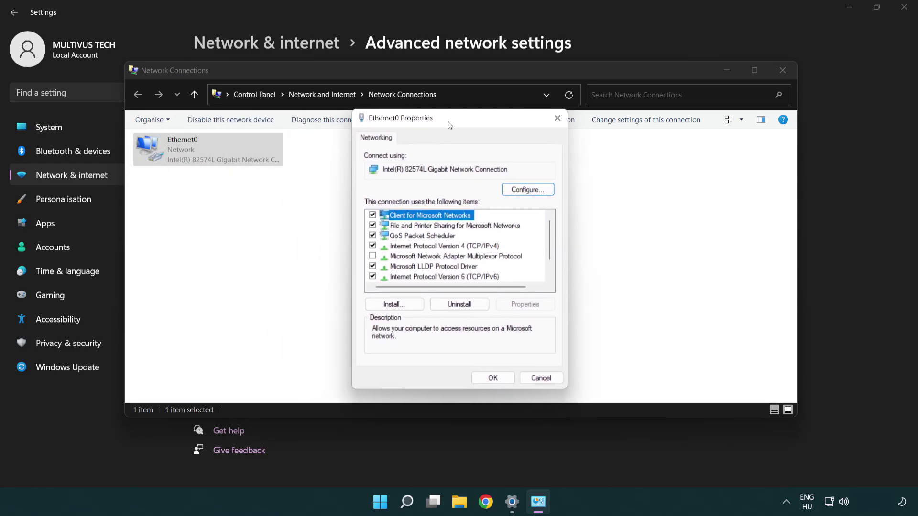
left_click(420, 248)
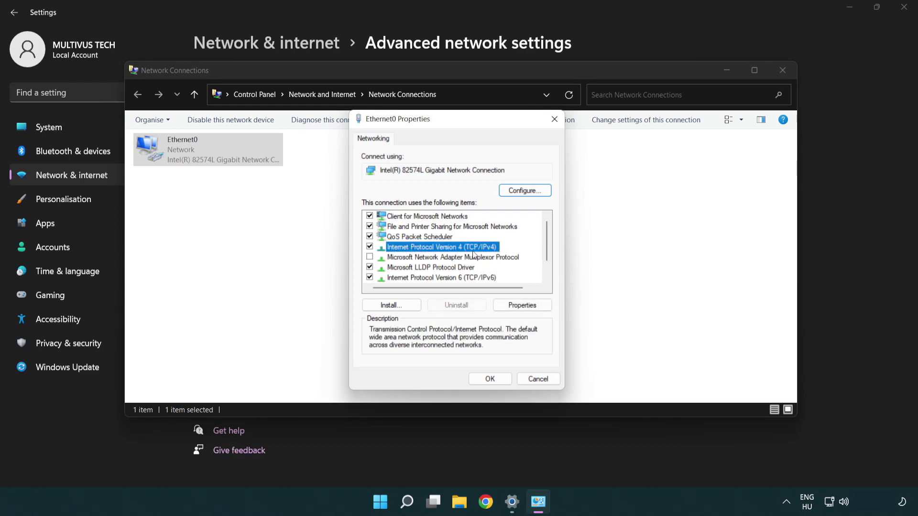
- Set IPv4 preferred DNS 8.8.8.8 and alternate 8.8.4.4, then save and close Ethernet0 properties
left_click(524, 311)
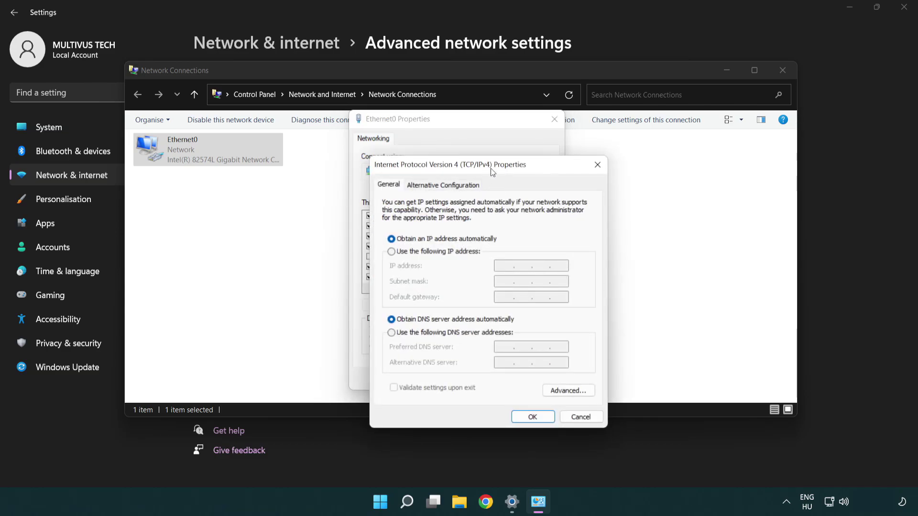
left_click_drag(492, 172, 458, 129)
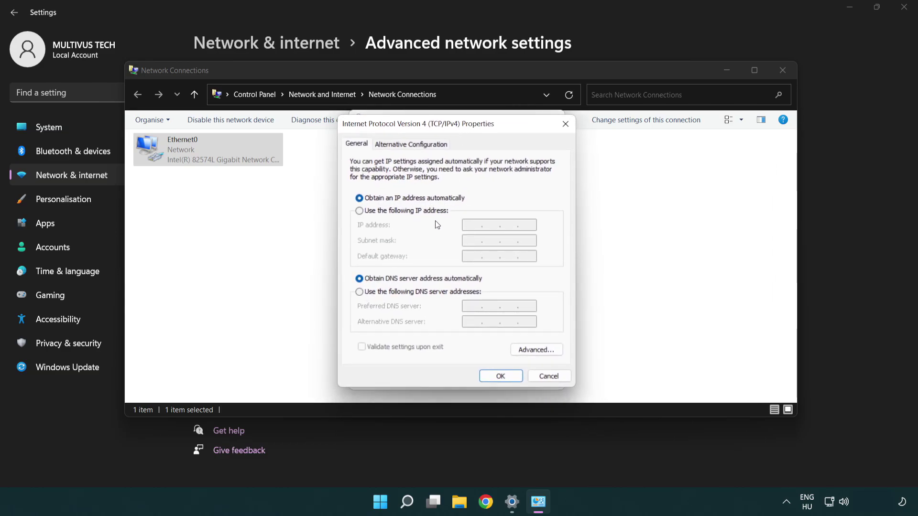
left_click(377, 294)
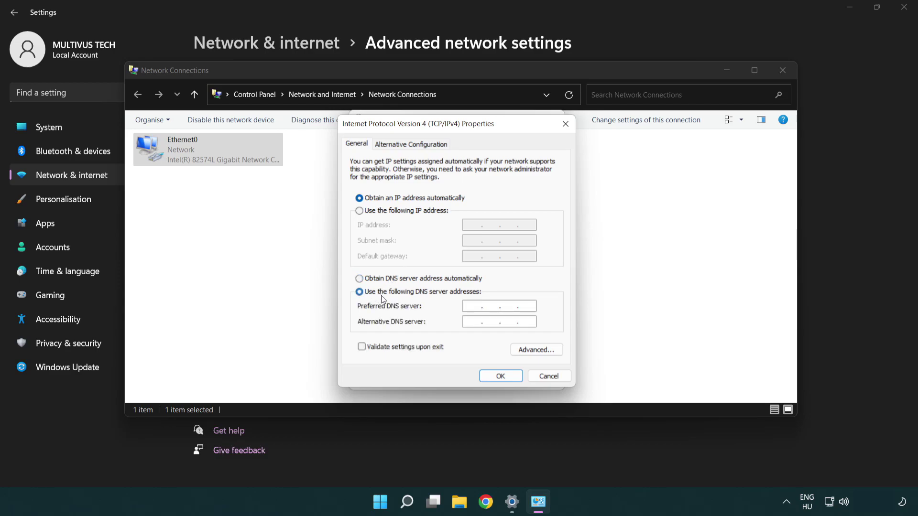
type("8.")
type("8.")
type("8.")
type("8")
type("8.8.")
type("4.4")
left_click(500, 377)
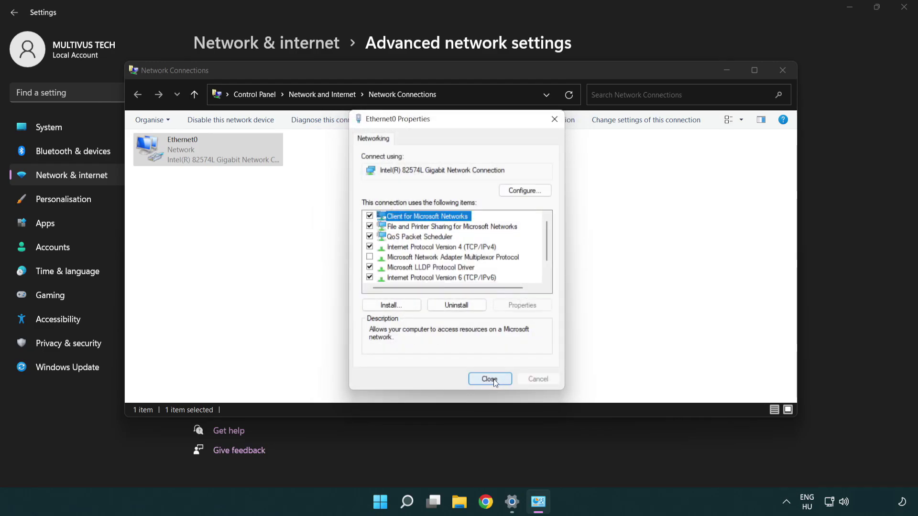
left_click(496, 382)
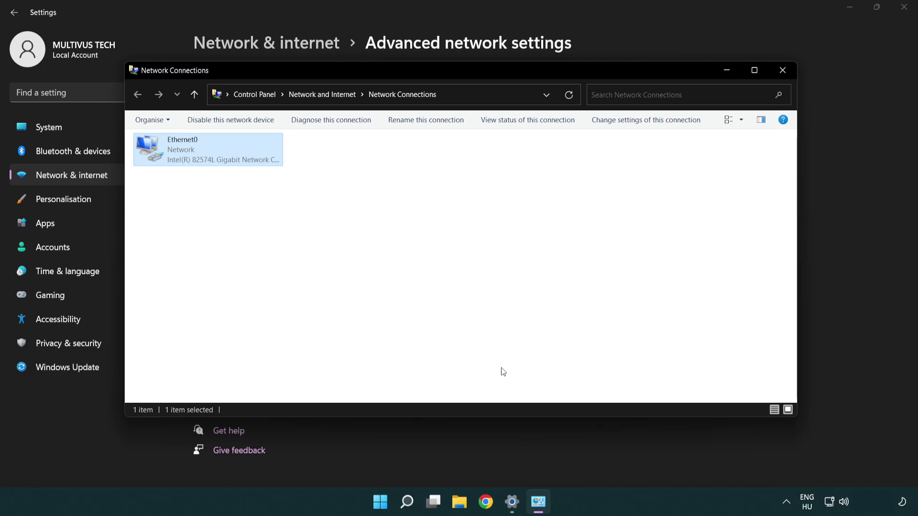
- Close Network Connections and Settings, then bring up the tray network connection options
left_click(782, 72)
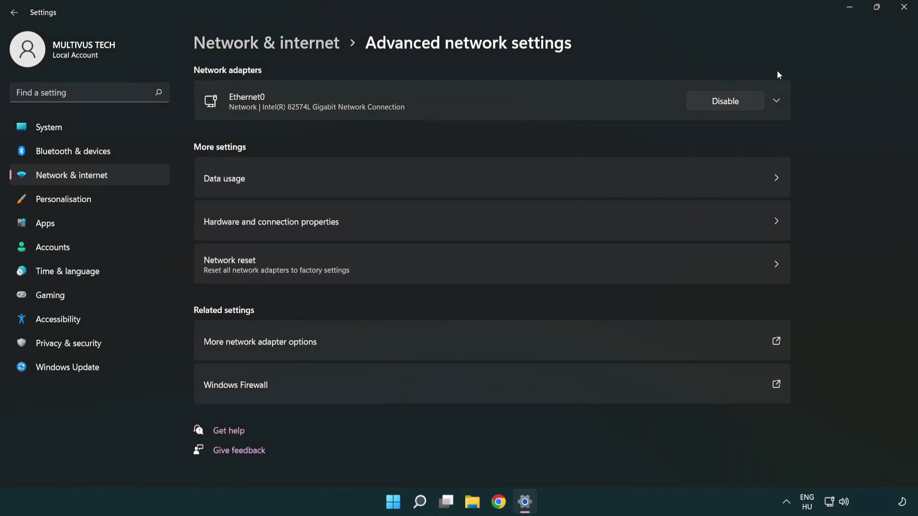
left_click(898, 16)
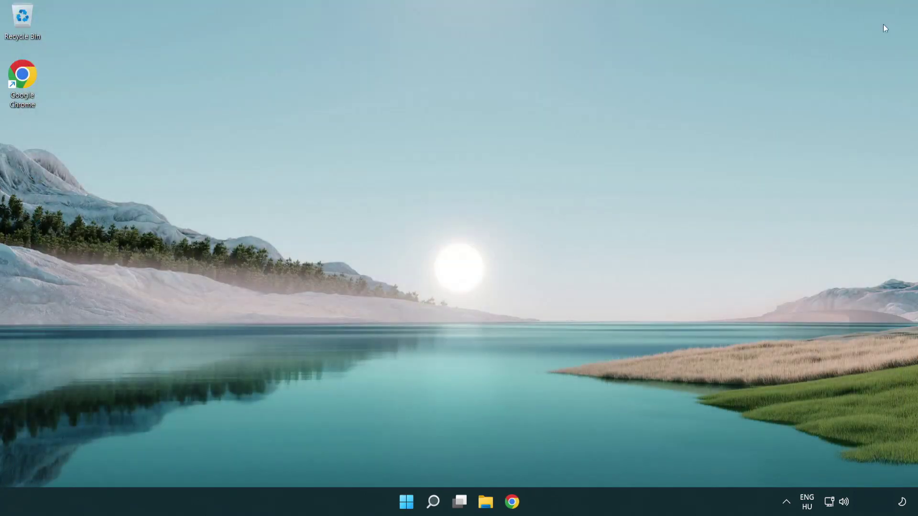
left_click(407, 502)
left_click(607, 460)
right_click(830, 502)
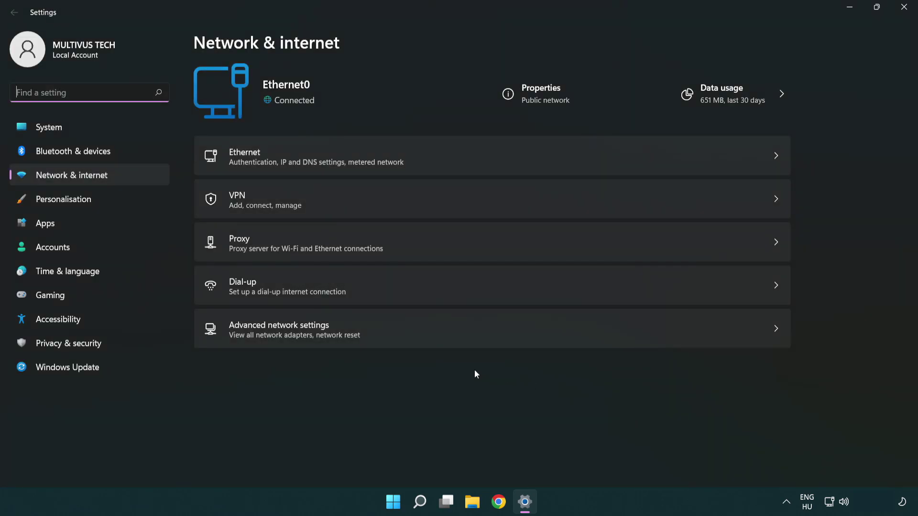
- Run Network reset from Advanced network settings, confirm Yes, and dismiss the sign-out notice
left_click(416, 331)
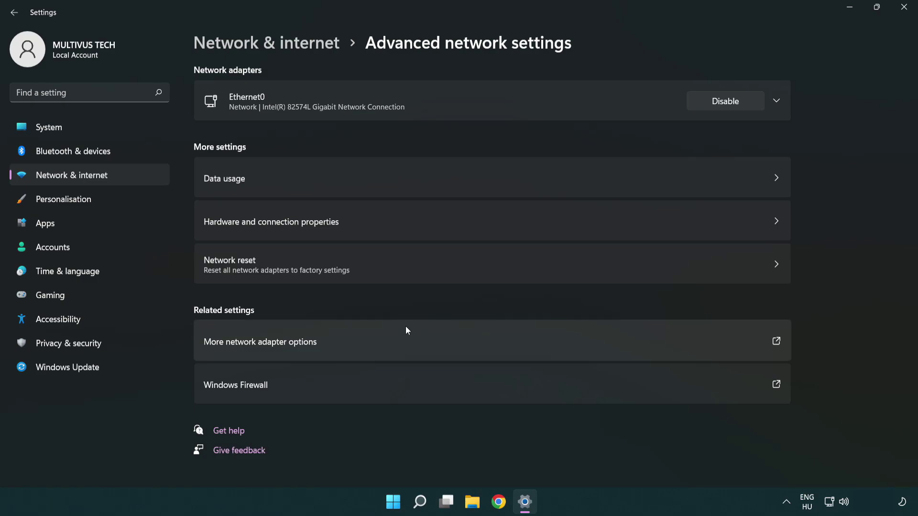
left_click(412, 274)
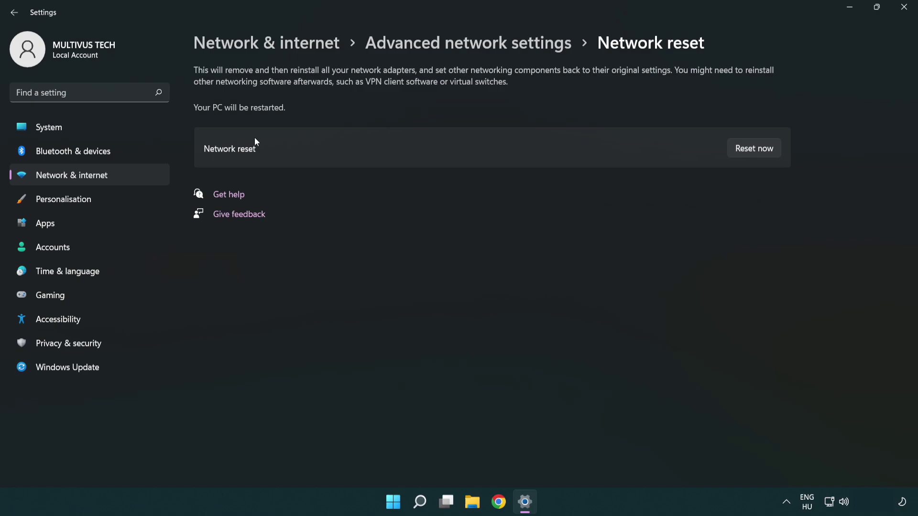
left_click(763, 150)
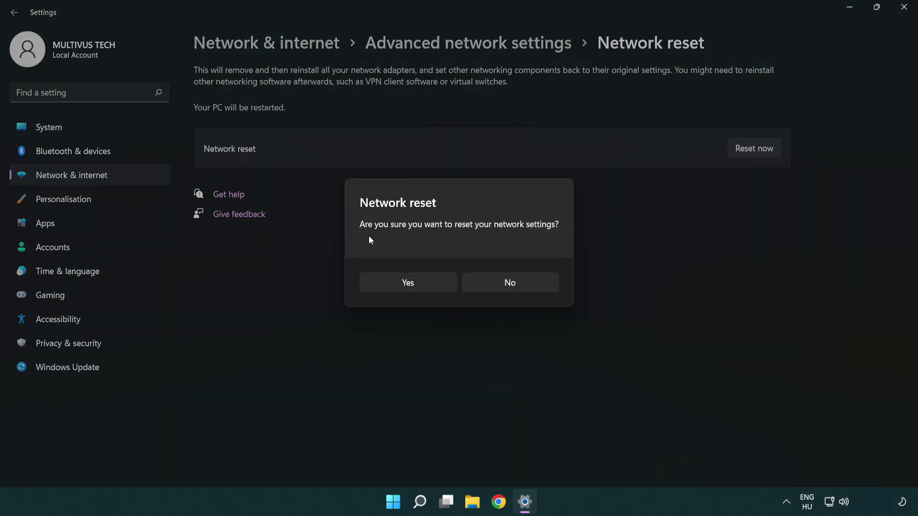
left_click(416, 289)
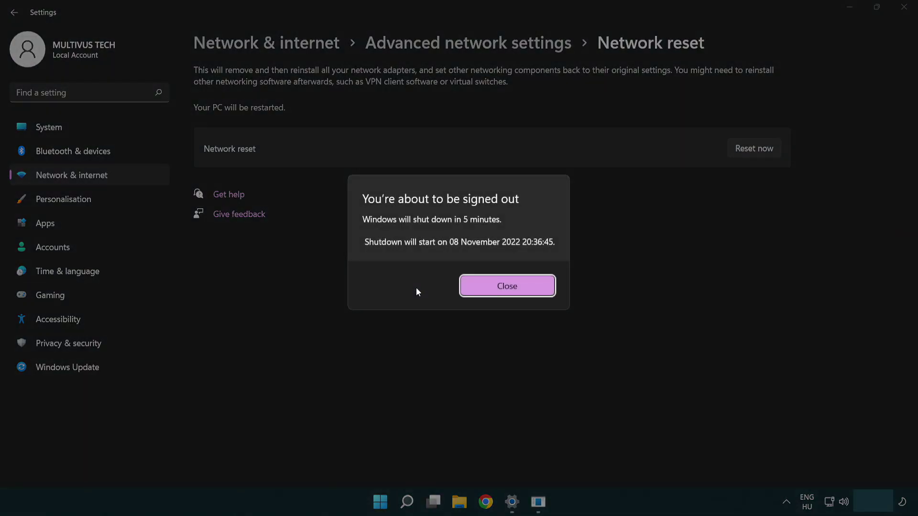
left_click(521, 285)
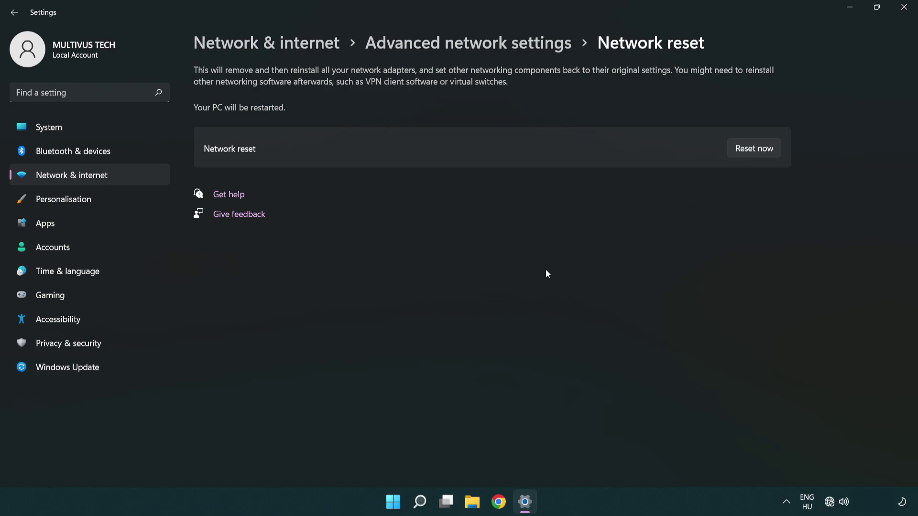
- Close Settings and show the Start menu power options with Sleep, Shut down and Restart
left_click(905, 8)
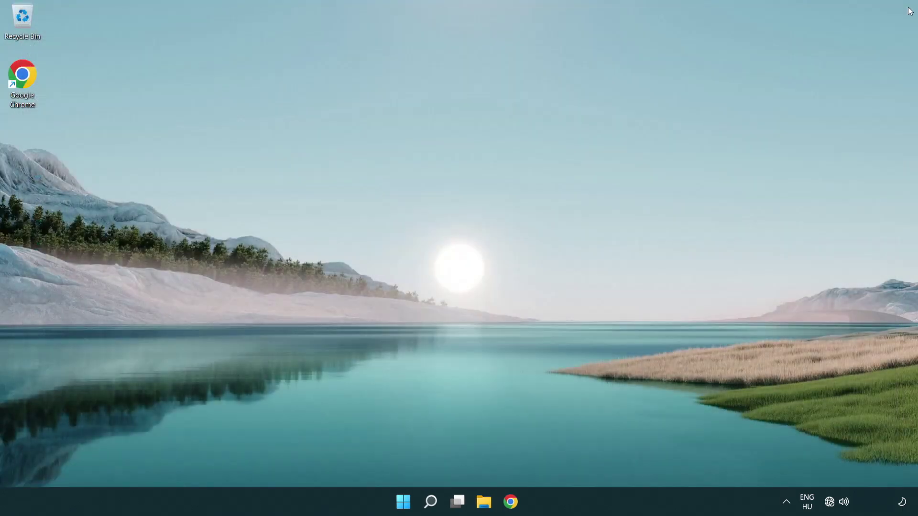
left_click(406, 502)
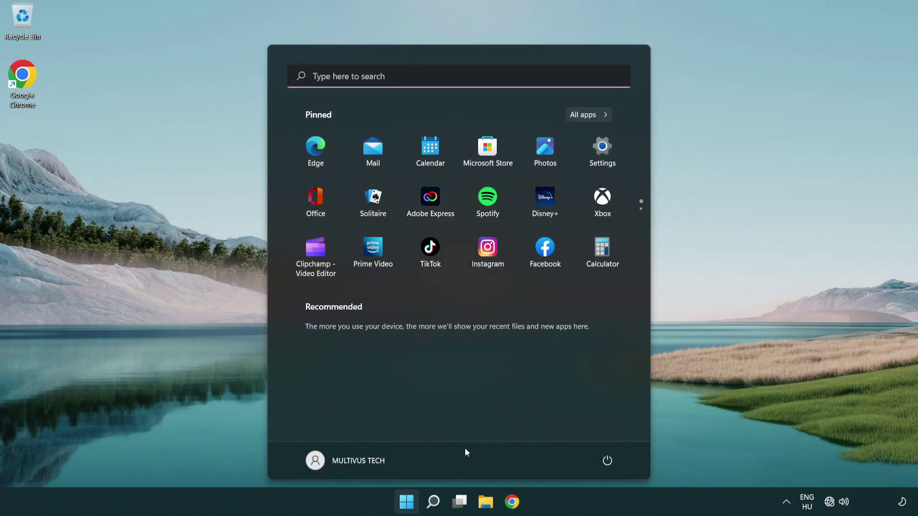
left_click(607, 460)
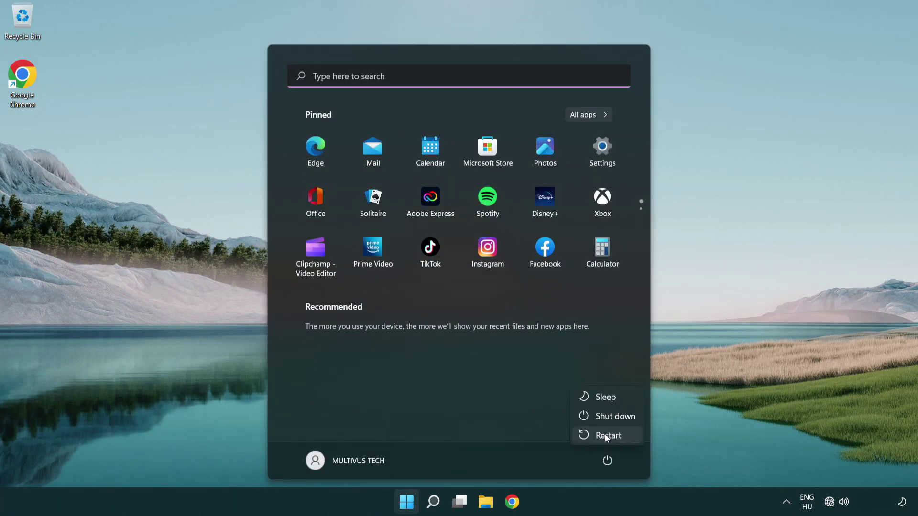